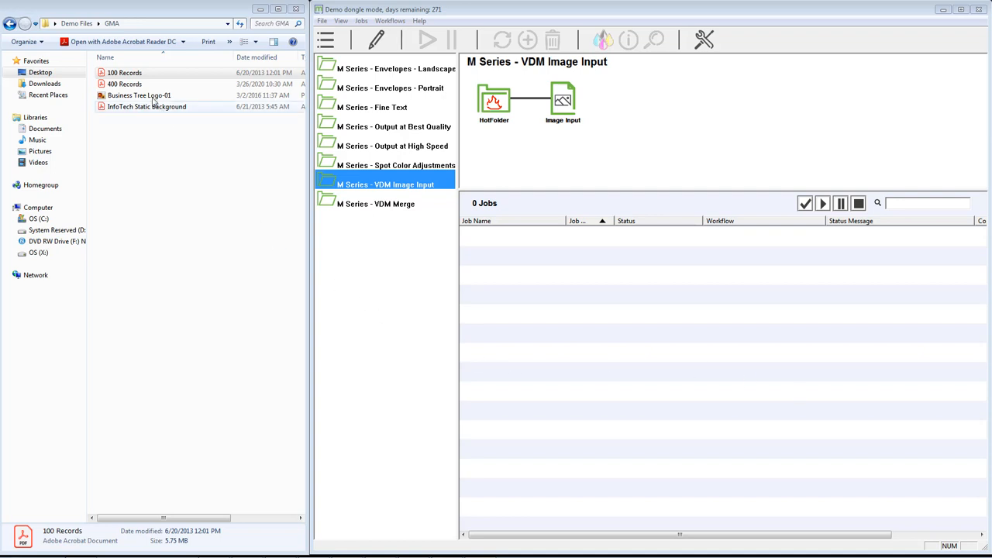
Step: Open the 100 Records PDF, look through its address pages, and close it
left_click(134, 74)
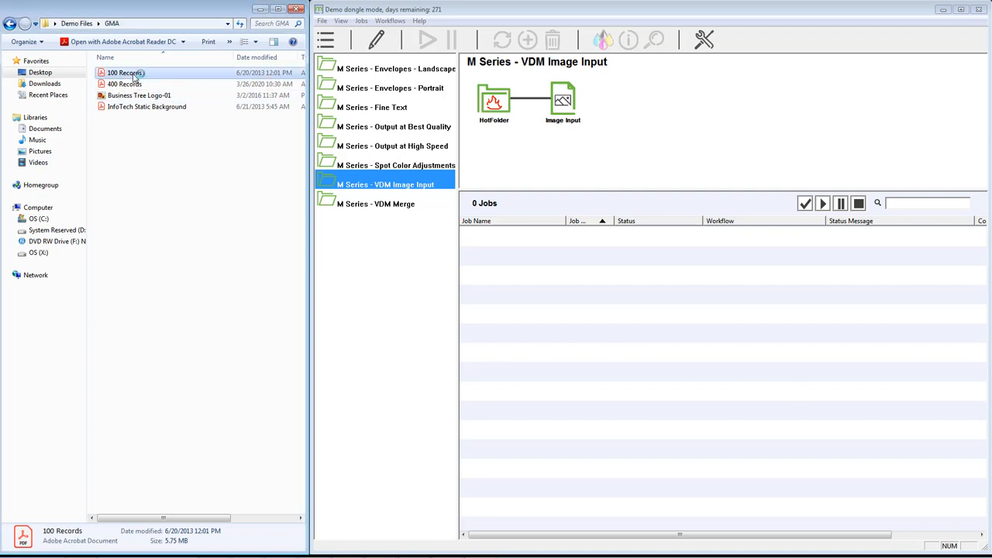
double_click(134, 75)
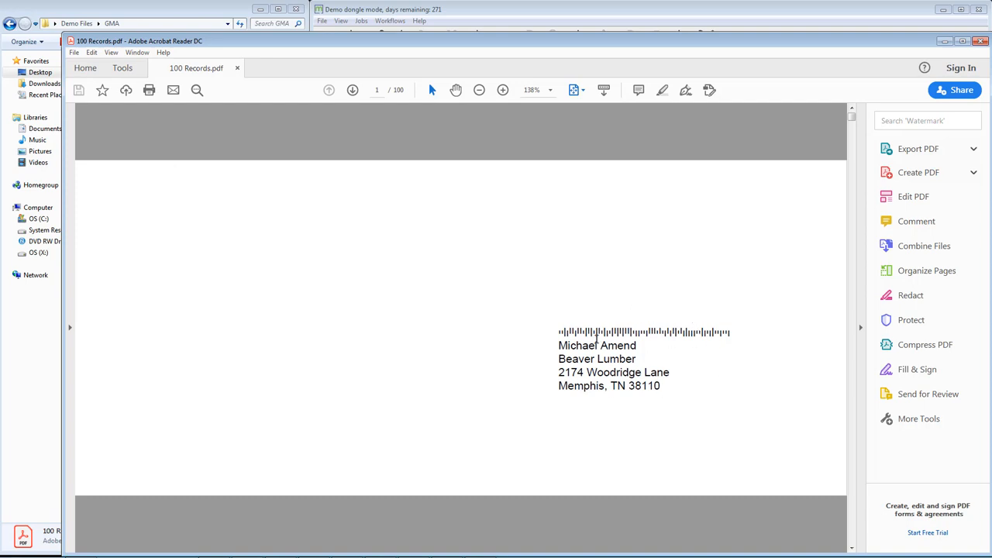
scroll(596, 340, "down", 16)
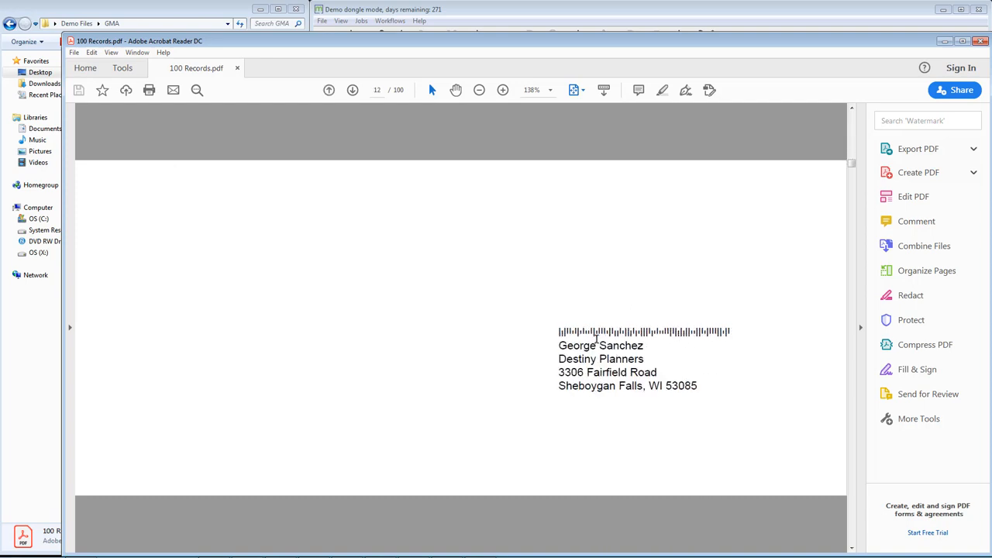
scroll(596, 339, "down", 16)
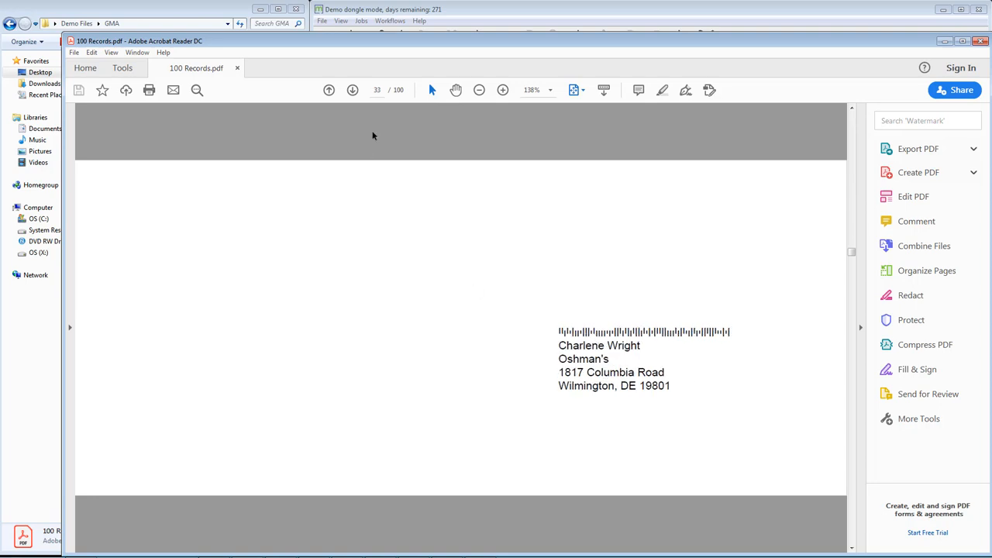
scroll(570, 374, "down", 9)
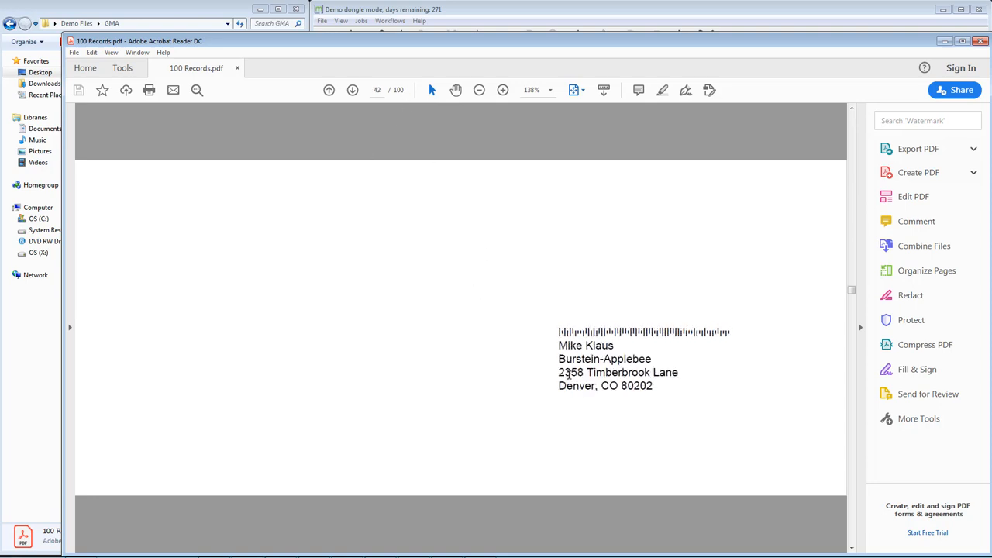
scroll(569, 375, "up", 20)
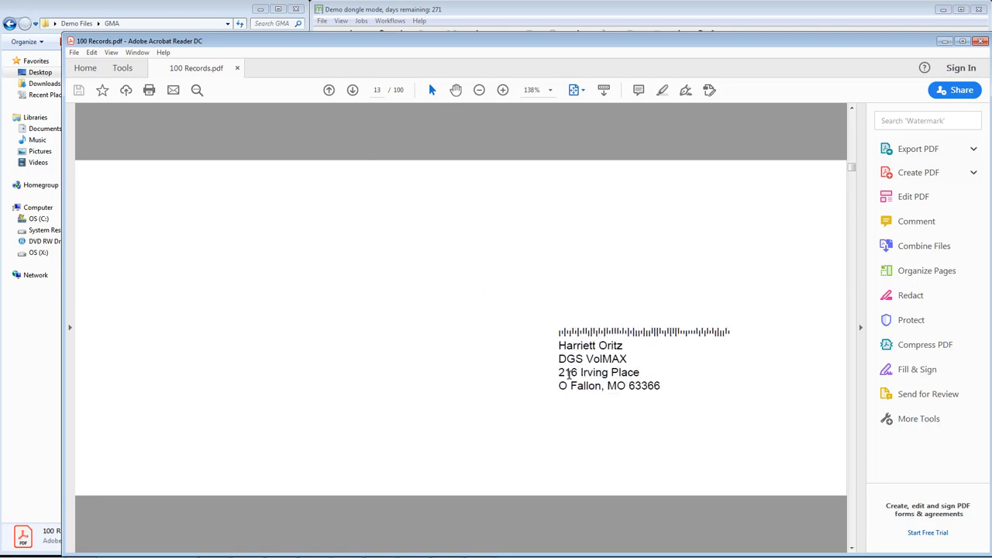
left_click(238, 68)
left_click(944, 40)
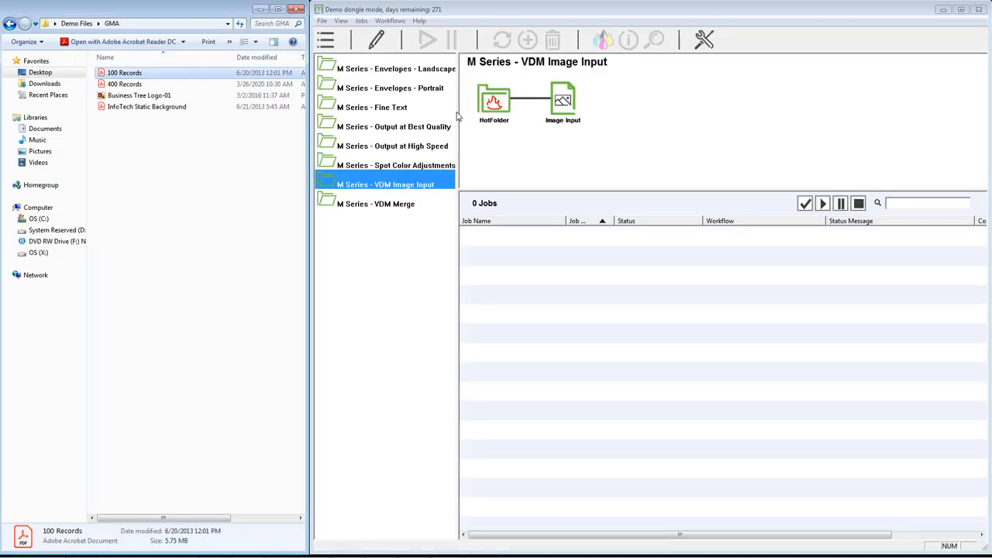
Step: View the InfoTech Static Background PDF and the Business Tree Logo-01 image, closing each one after viewing
left_click(140, 108)
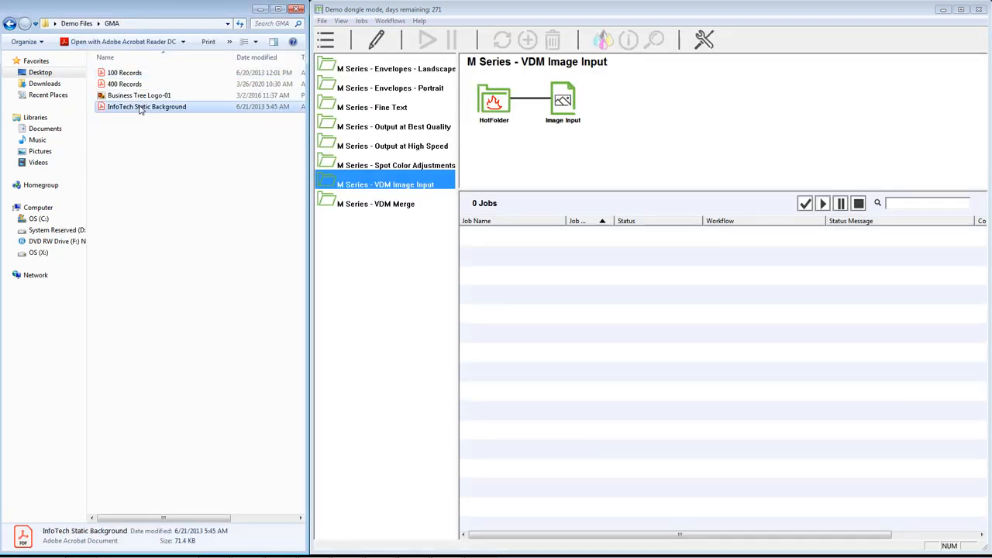
double_click(140, 108)
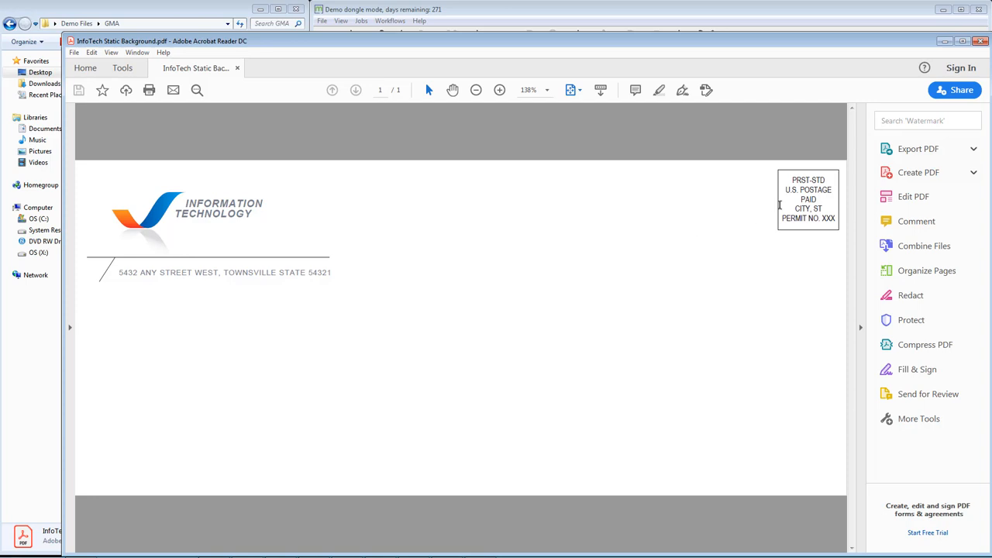
left_click(237, 67)
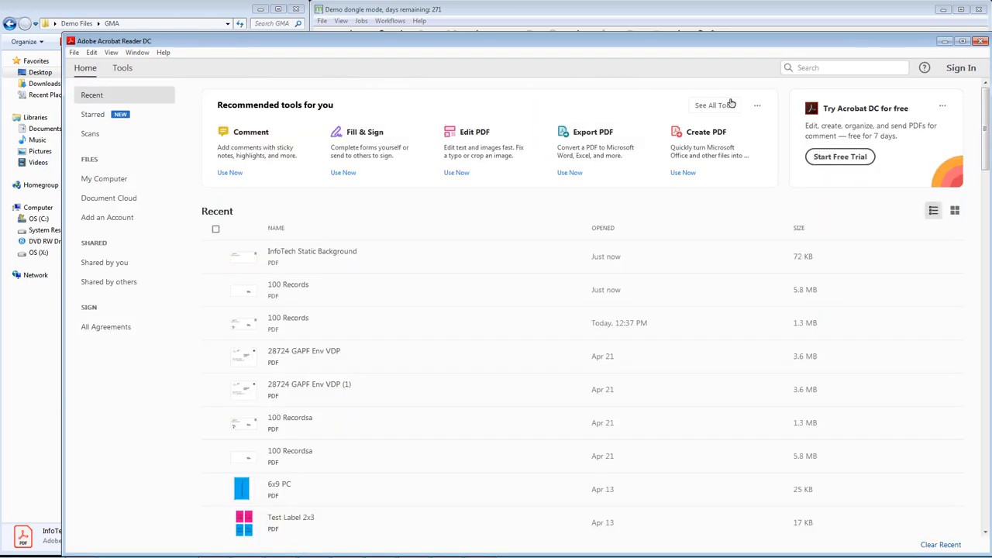
left_click(944, 41)
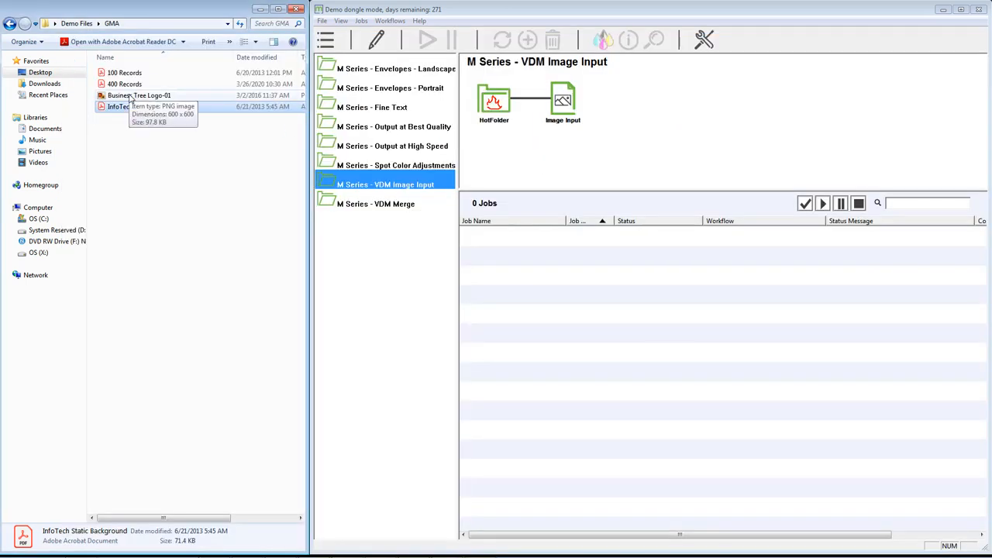
double_click(131, 96)
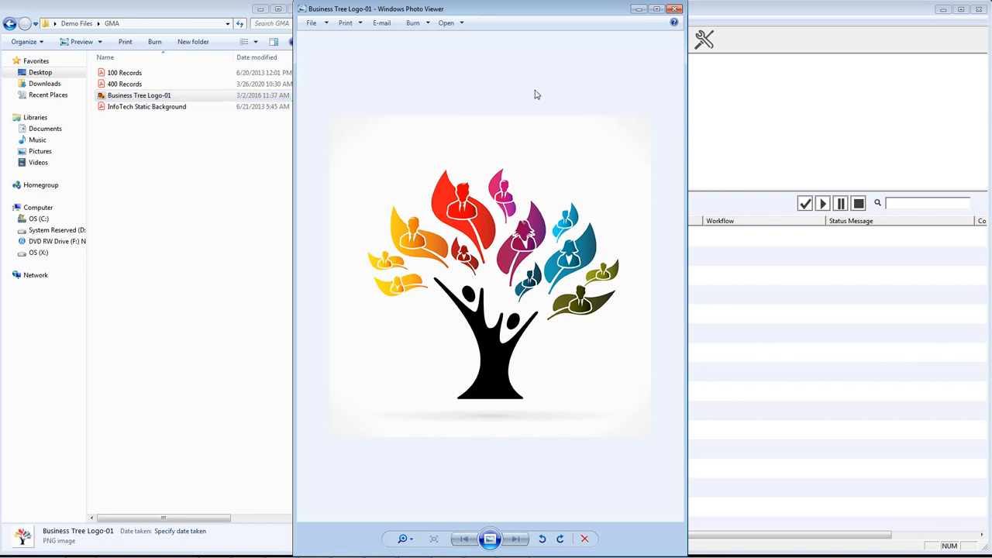
left_click(674, 8)
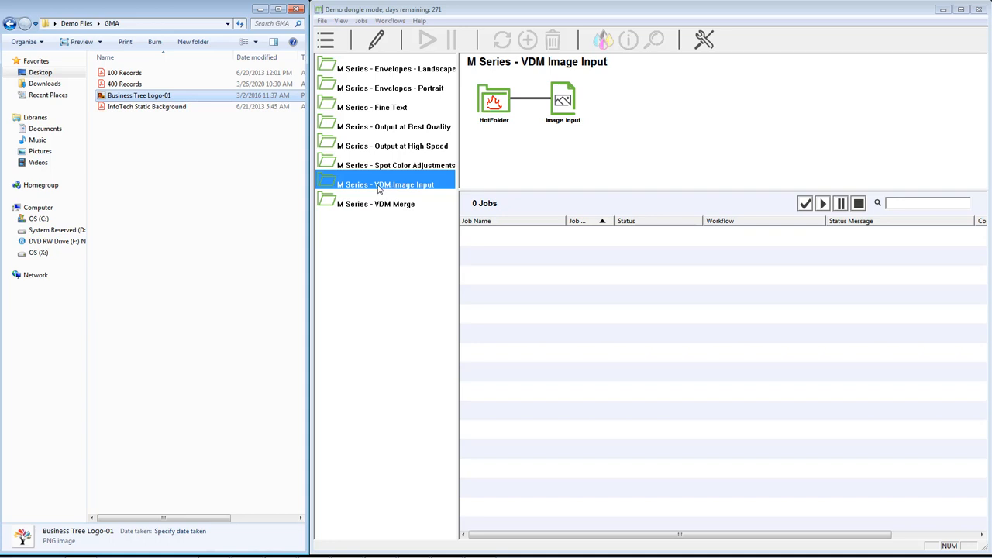
Step: Submit Business Tree Logo-01 and InfoTech Static Background together to the M Series - VDM Image Input workflow
left_click(137, 106, "shift")
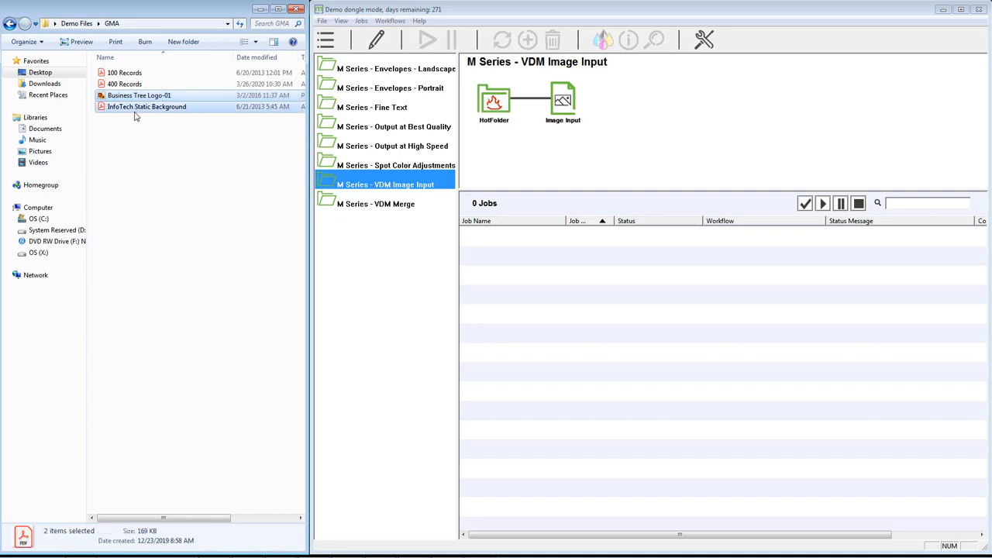
left_click_drag(136, 109, 627, 136)
Step: Switch to the M Series - VDM Merge workflow and submit the 100 Records PDF to it
left_click(369, 210)
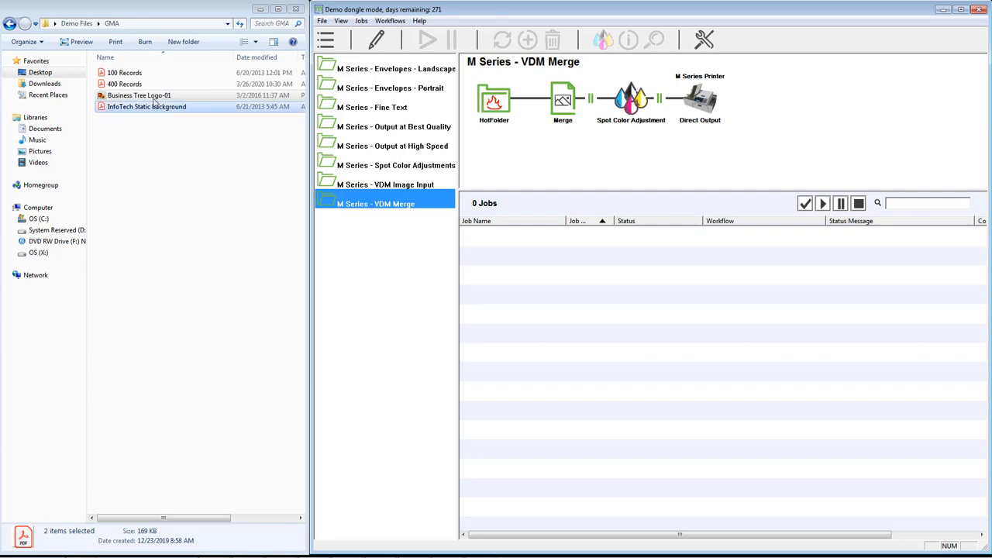
left_click(138, 75)
left_click_drag(138, 74, 597, 151)
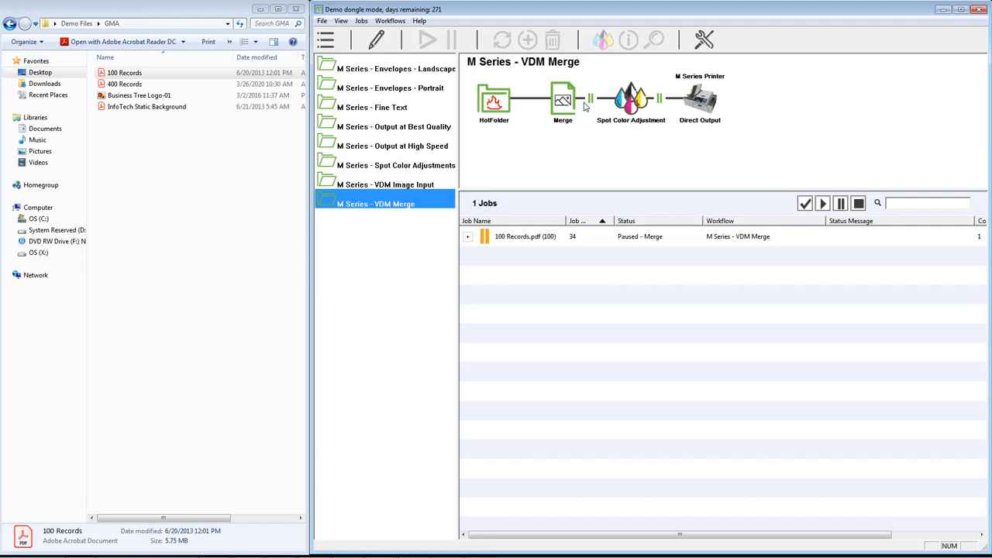
Step: Open the 100 Records.pdf job in the Graphic Editor and place the InfoTech Static Background on the envelope, keeping it in the palette
left_click(516, 242)
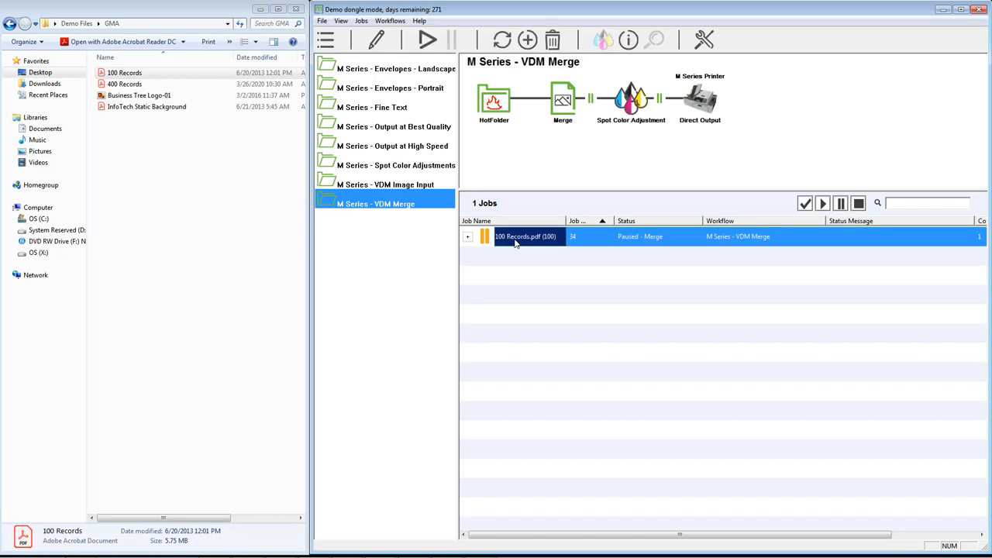
right_click(516, 242)
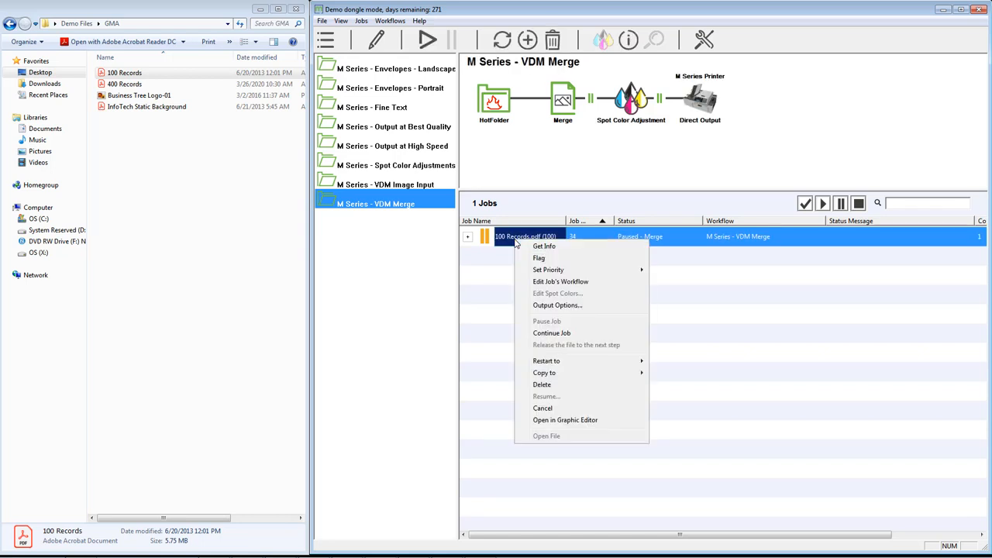
left_click(580, 421)
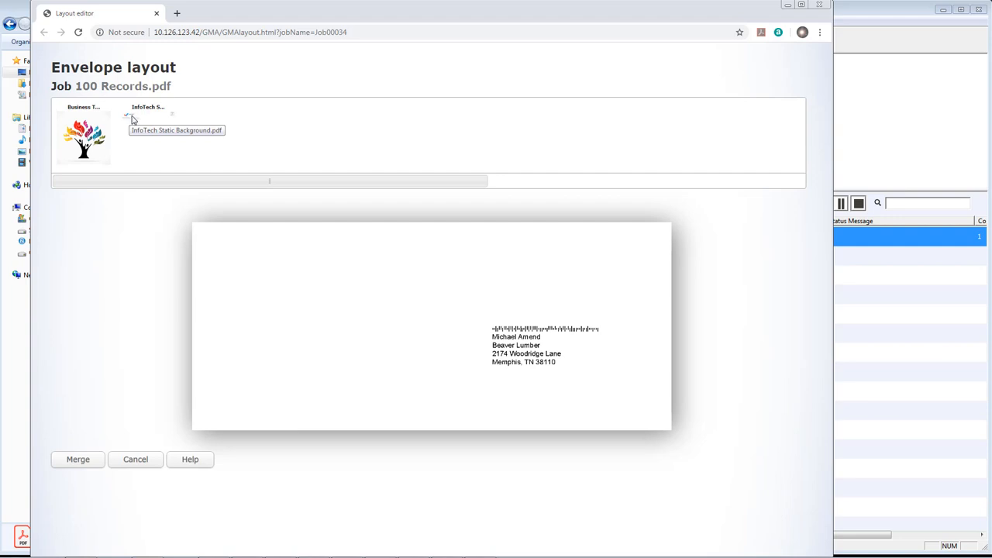
left_click(132, 118)
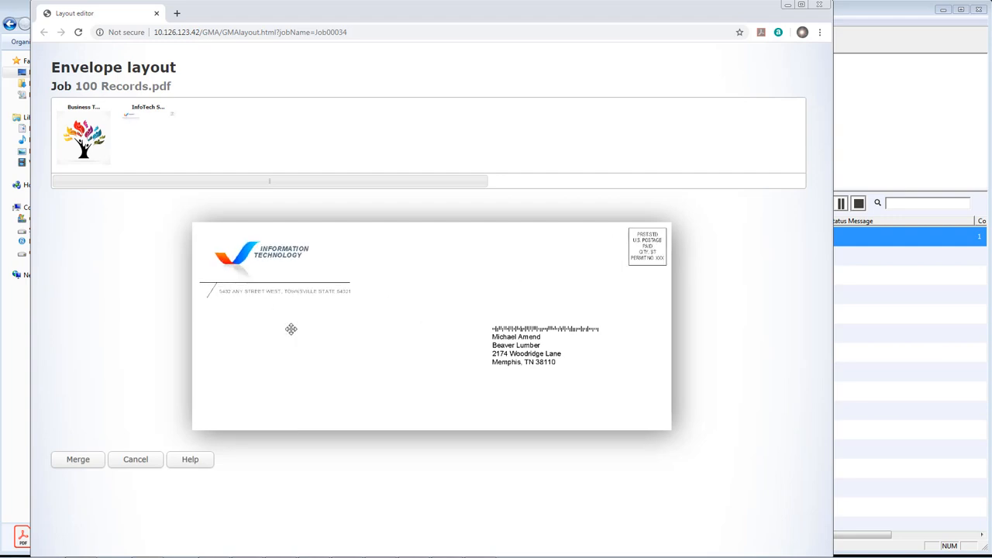
left_click(155, 120)
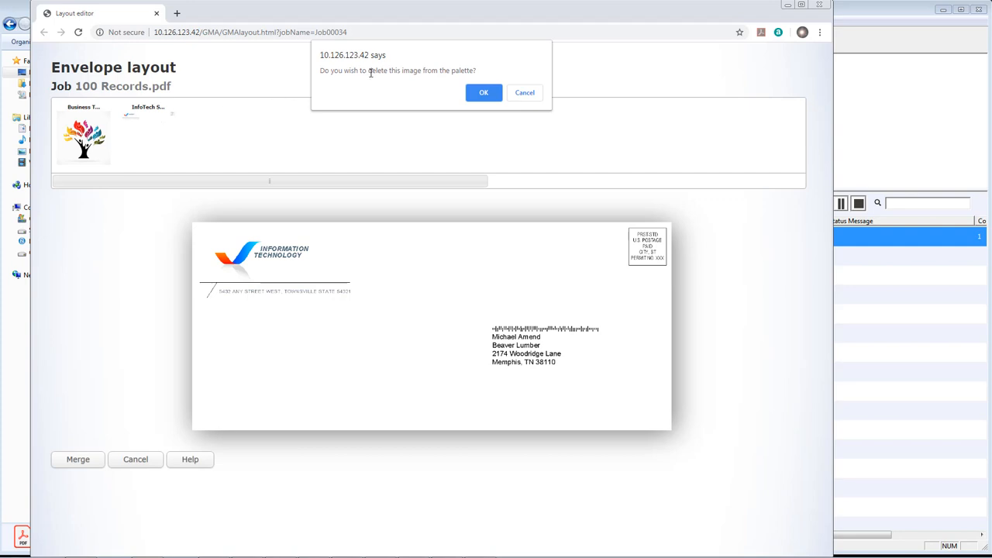
left_click(524, 93)
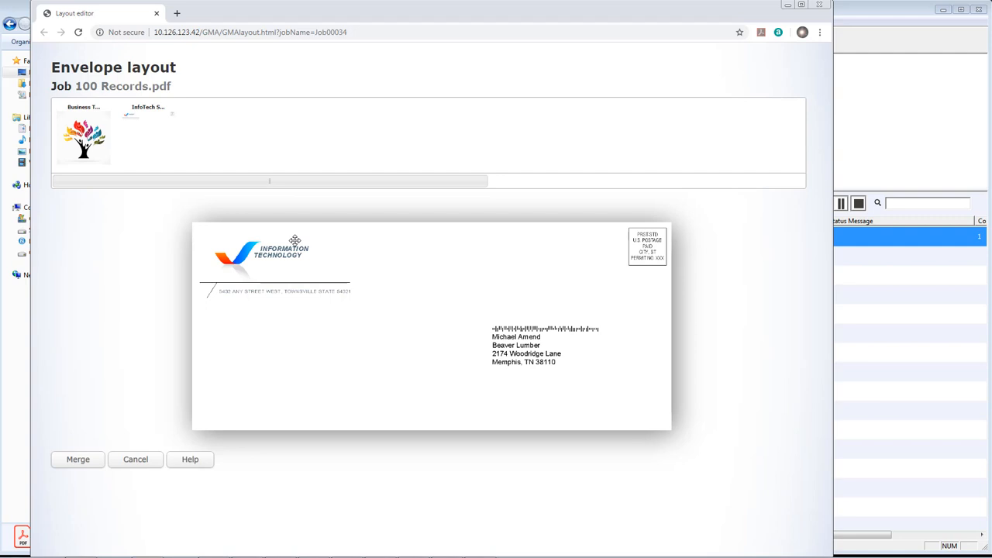
Step: Place the Business Tree logo, slightly reduced, in the envelope's lower-left corner and merge the layout into the job
left_click_drag(81, 147, 328, 320)
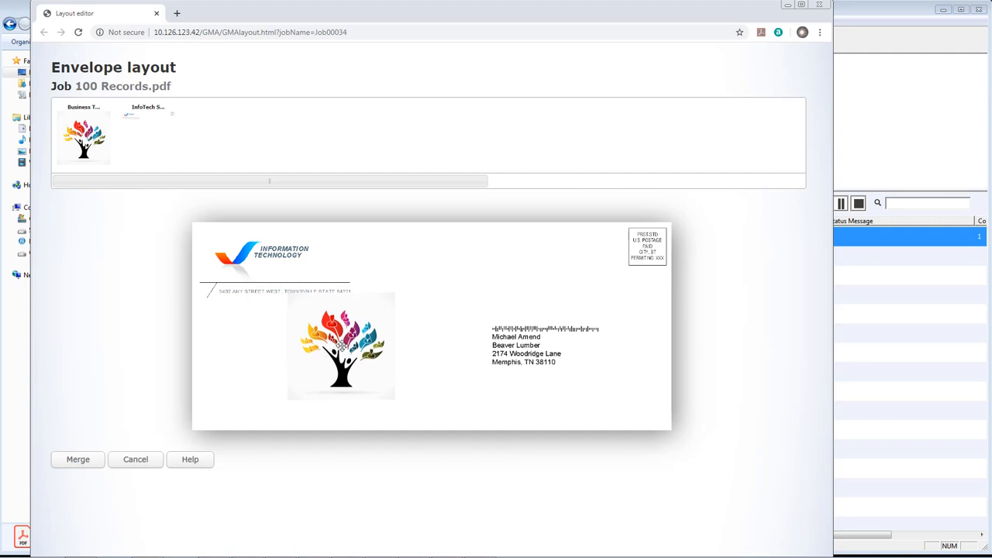
left_click(343, 372)
left_click_drag(386, 392, 235, 382)
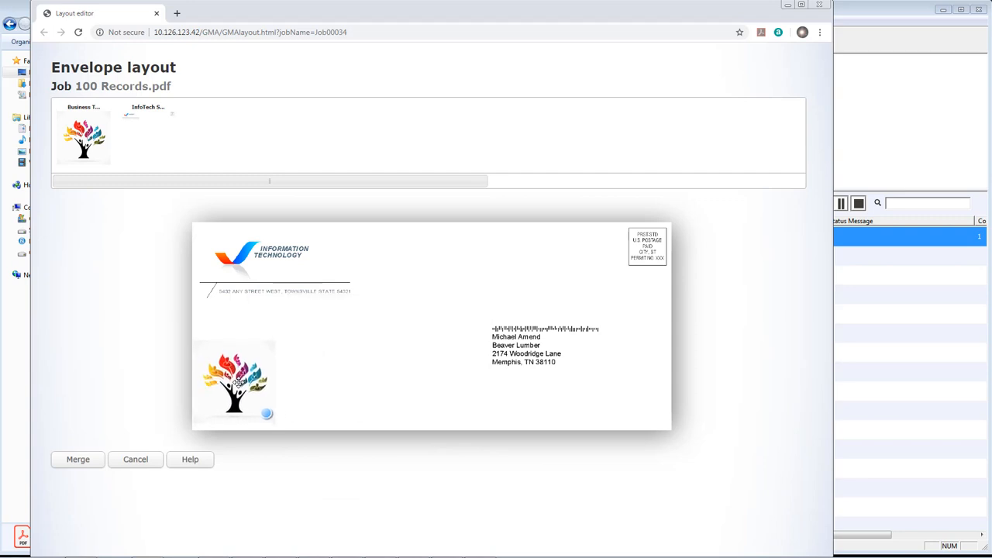
left_click(78, 462)
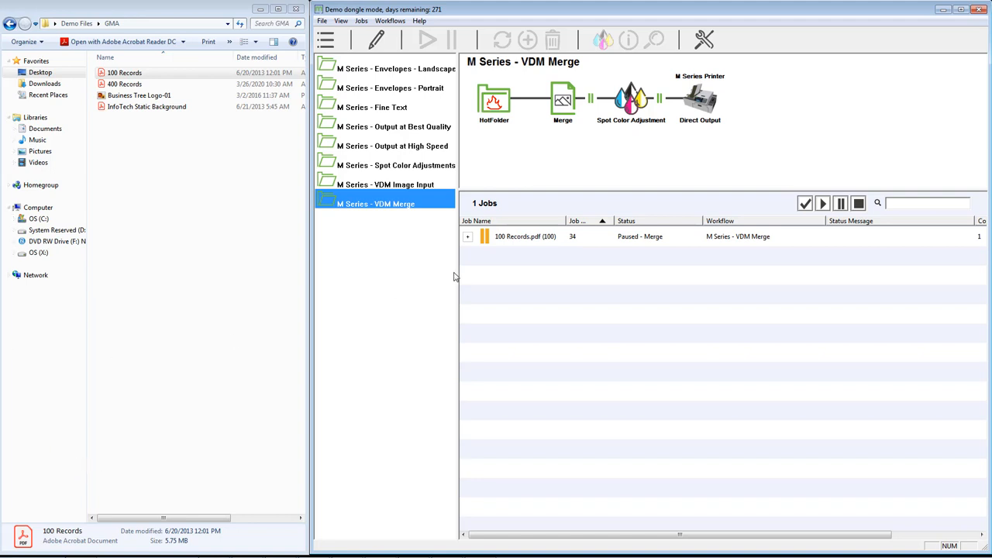
Step: Open the merged PDF from the Merge stage of the 100 Records.pdf job, check the artwork across its pages, and close it
left_click(468, 238)
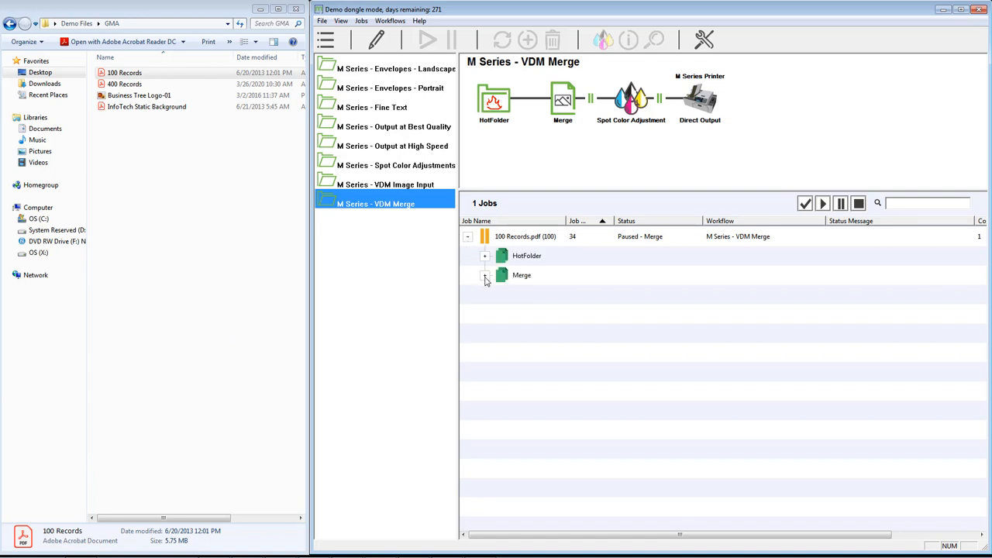
left_click(485, 275)
left_click(540, 299)
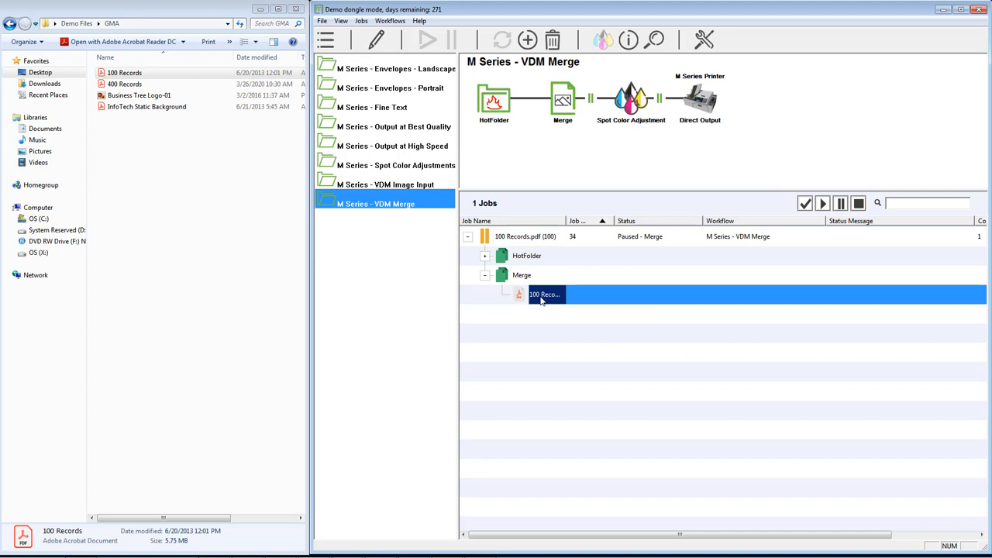
double_click(541, 300)
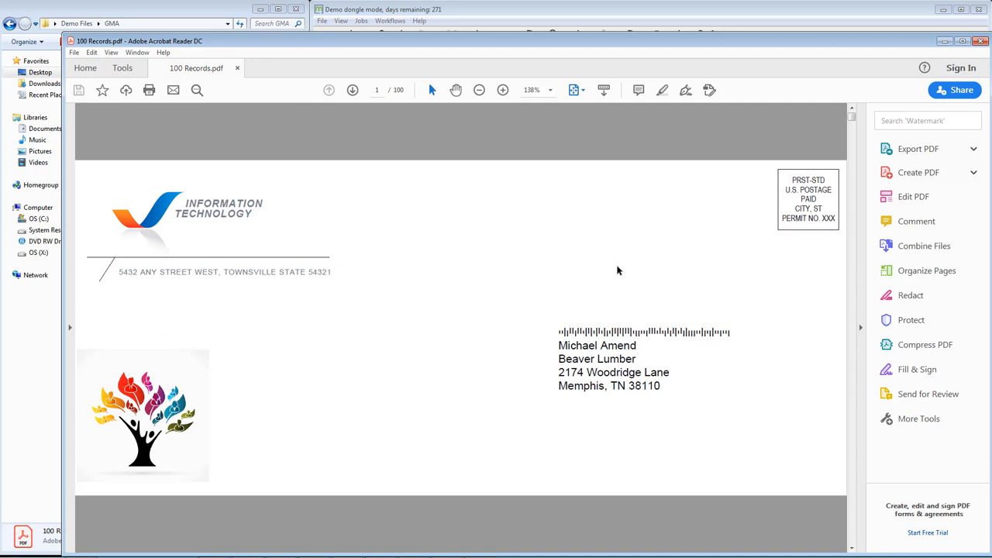
scroll(556, 322, "down", 2)
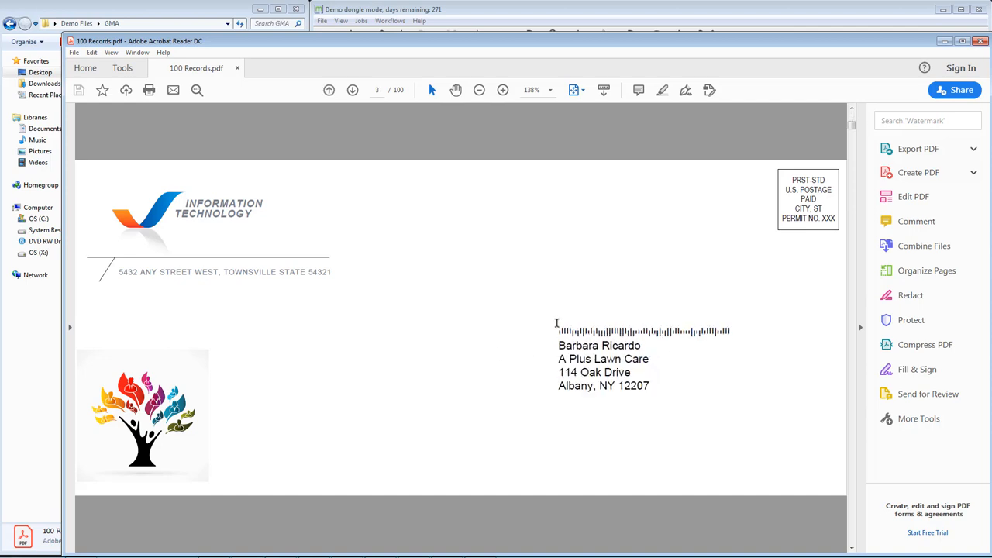
scroll(557, 322, "down", 18)
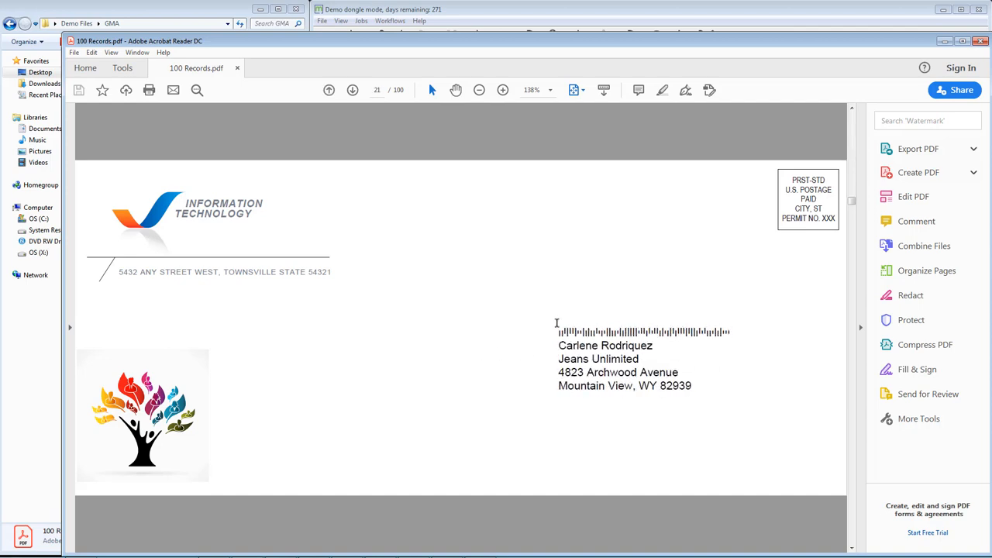
scroll(557, 322, "down", 13)
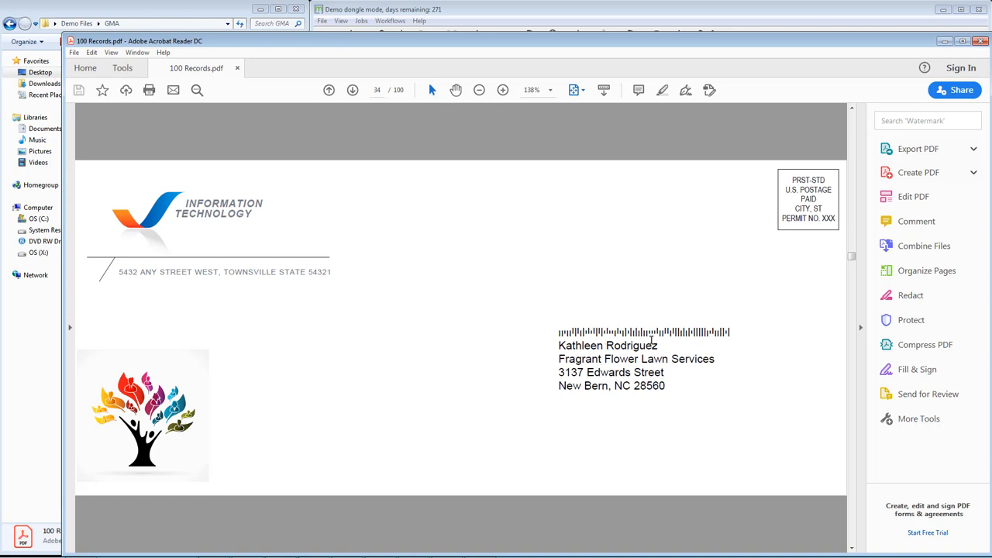
scroll(652, 342, "up", 4)
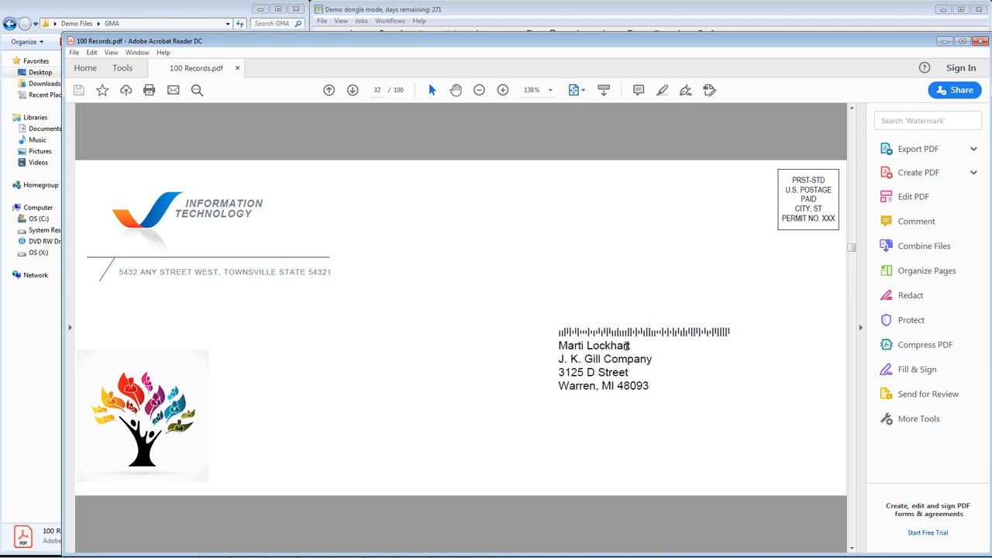
scroll(628, 346, "up", 12)
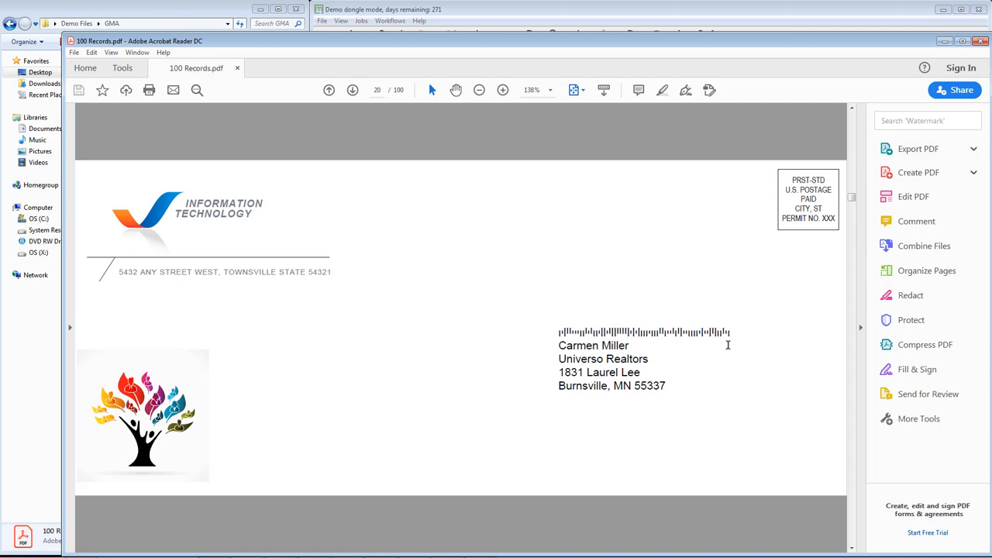
left_click(238, 69)
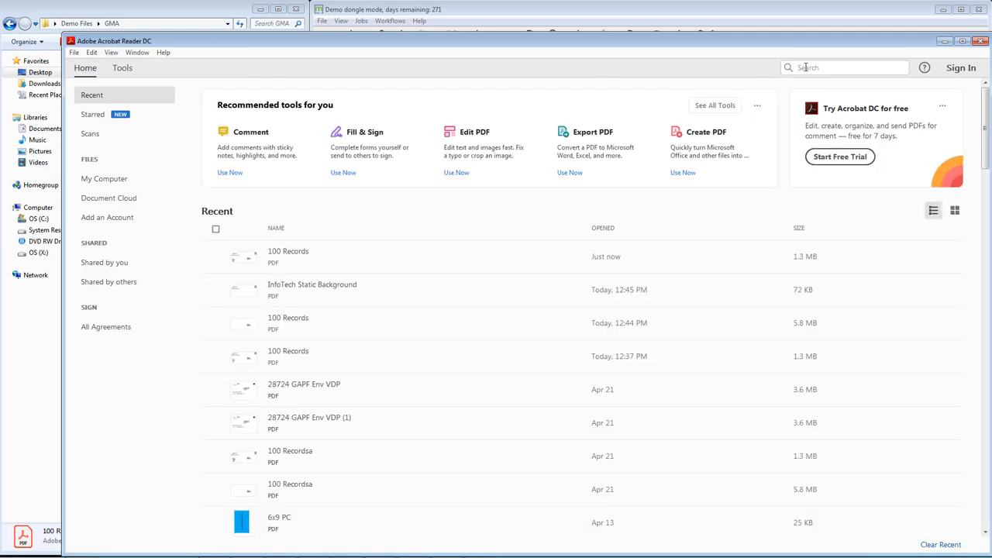
left_click(944, 41)
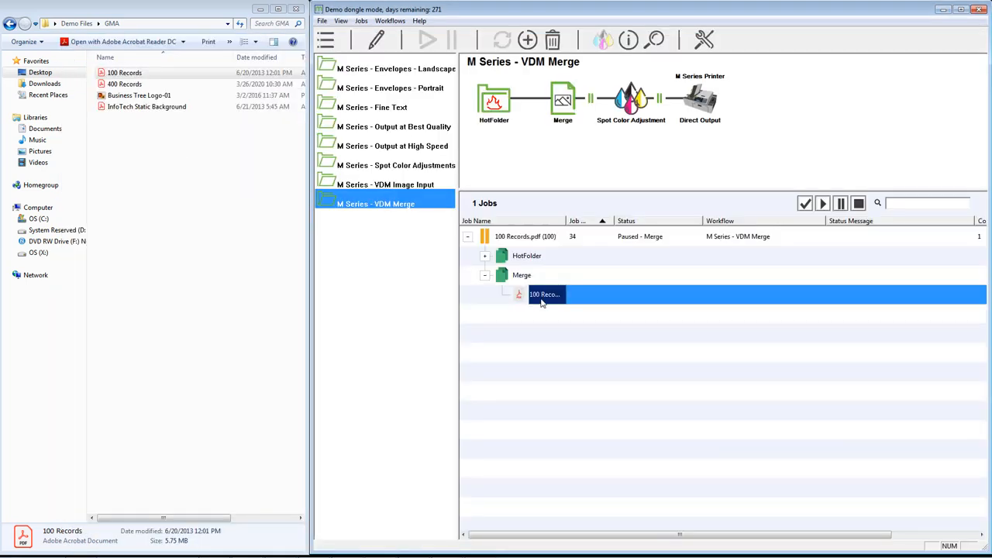